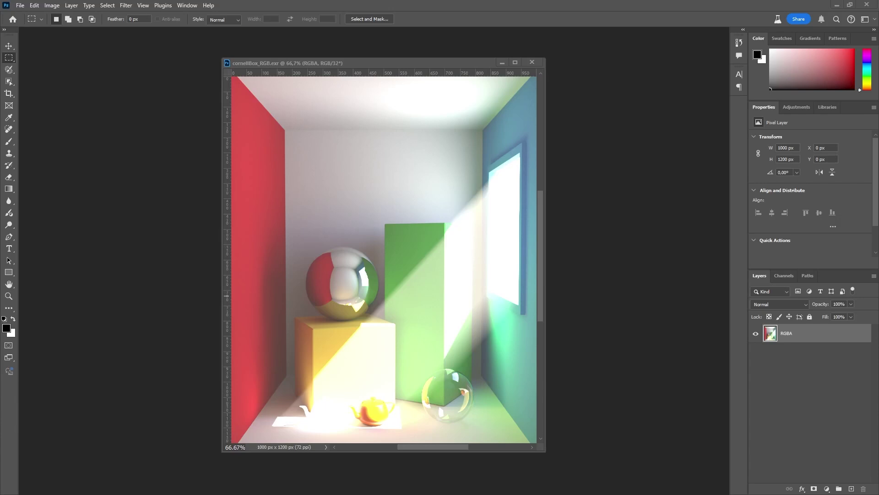
- In OpenColorIO Settings, keep the cg-config configuration and make ACEScg the 32-bit working space
click(34, 6)
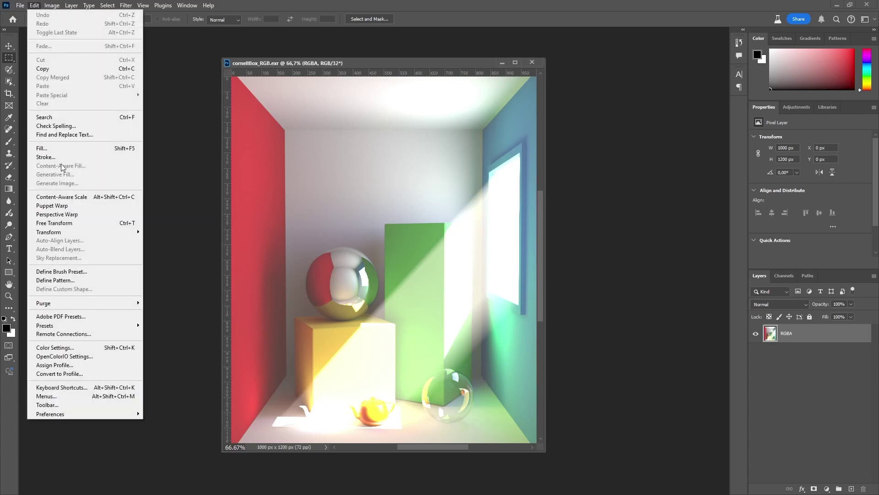
click(82, 355)
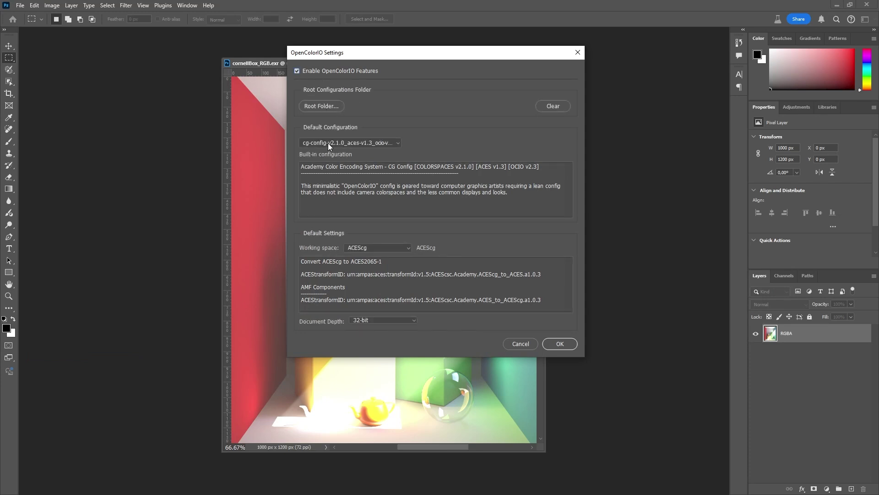
click(327, 143)
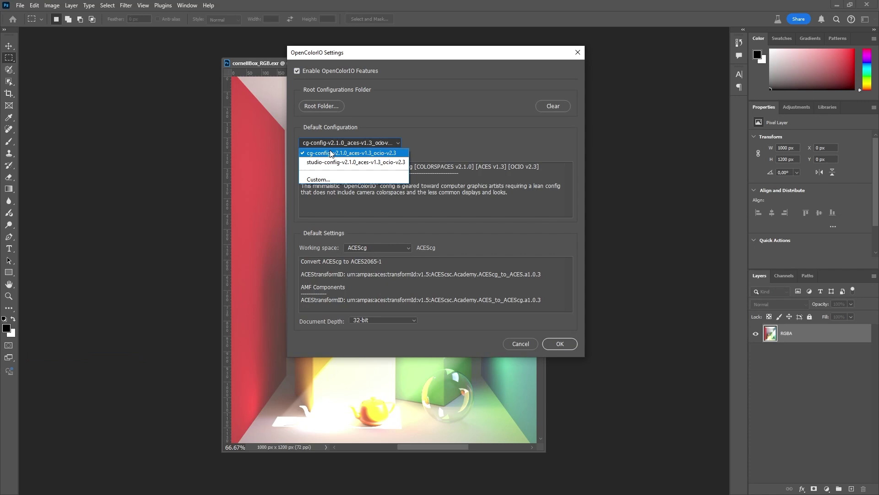
click(331, 153)
click(392, 246)
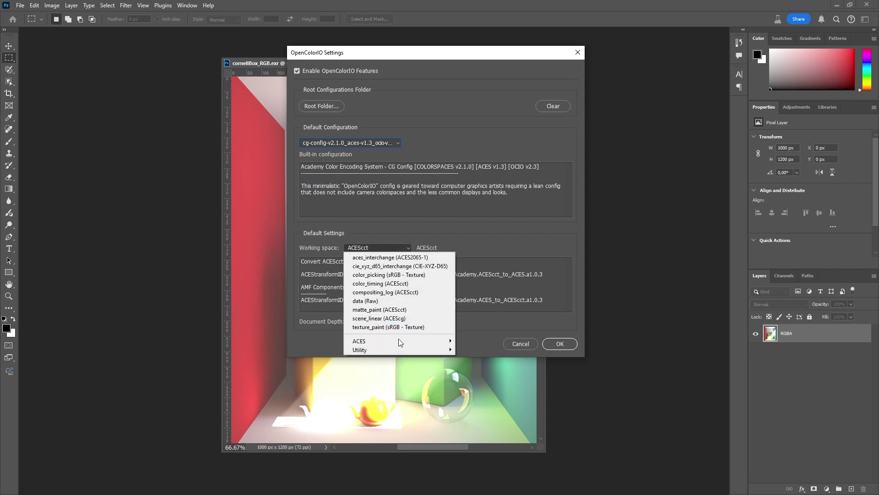
mouse_move(418, 340)
click(472, 349)
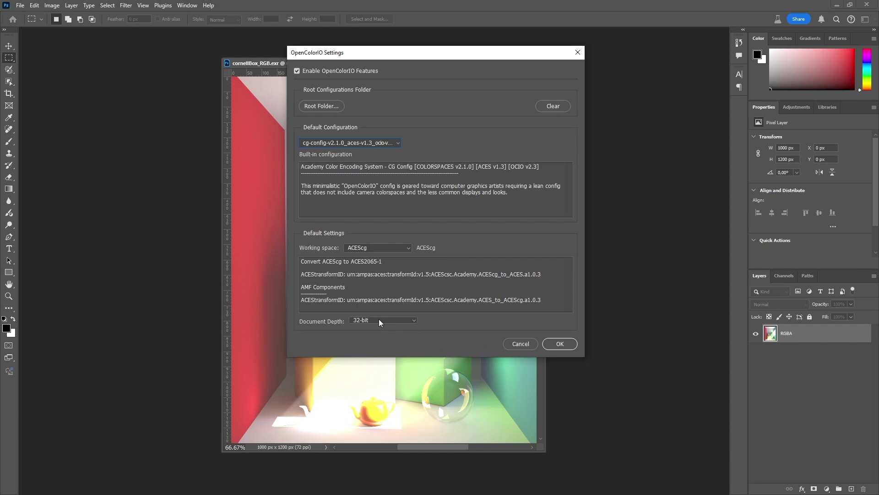
click(551, 343)
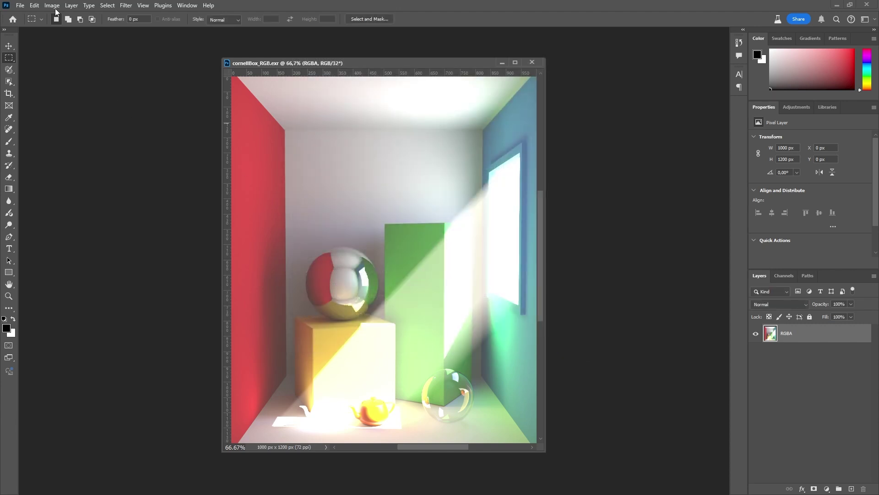
- Set up Convert to OpenColorIO with cg-config and ACES > ACEScg as the input colour space
click(35, 5)
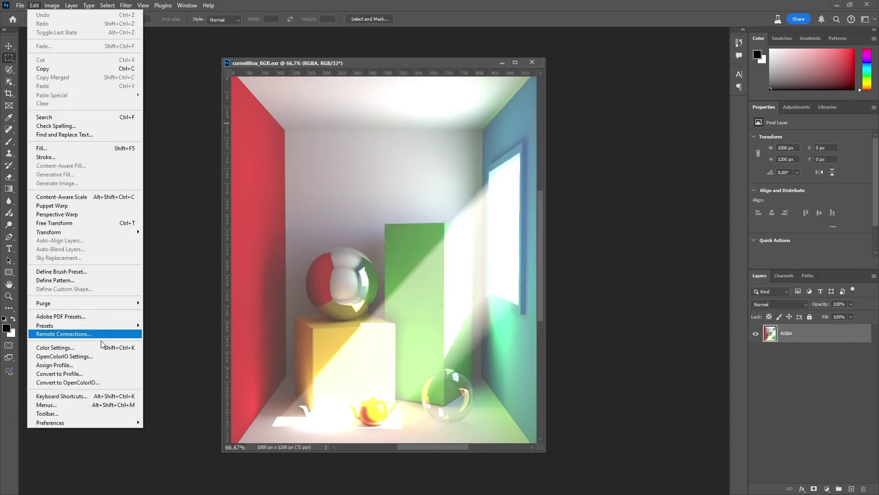
click(109, 380)
click(300, 176)
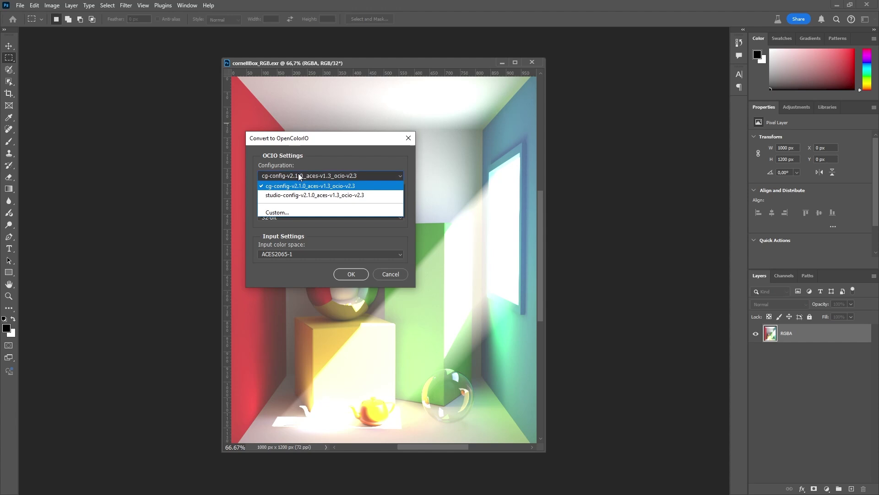
click(299, 177)
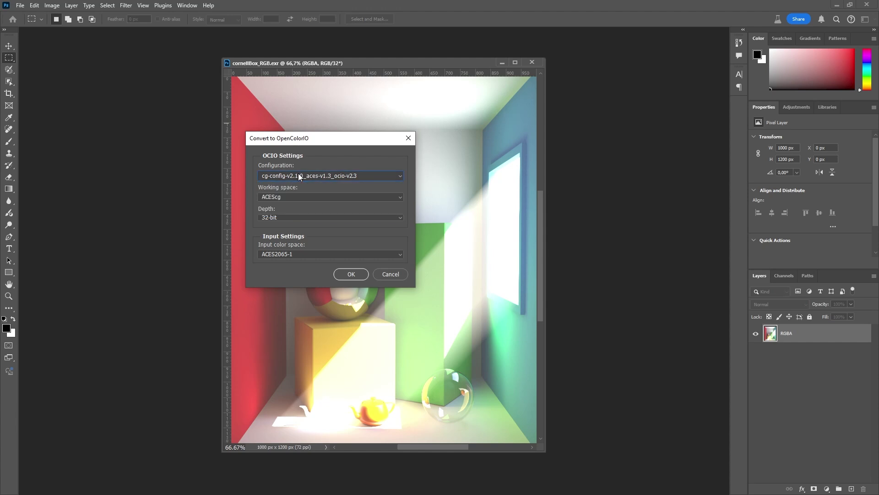
click(300, 257)
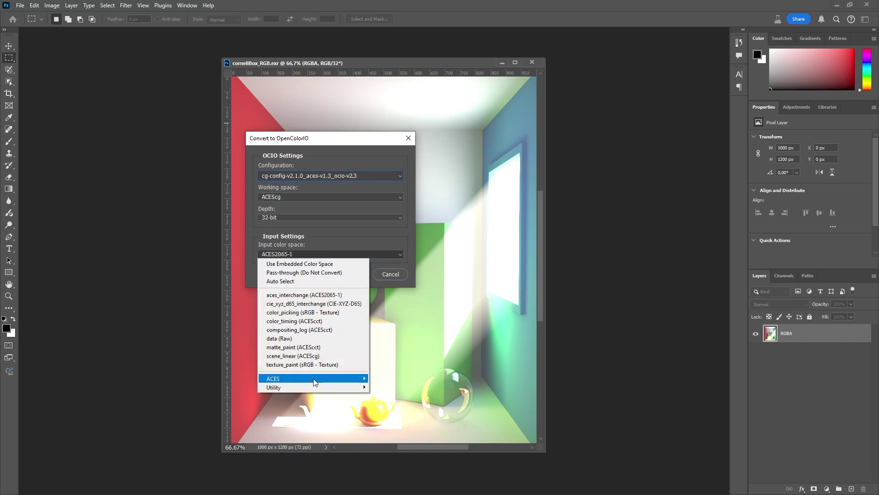
mouse_move(314, 380)
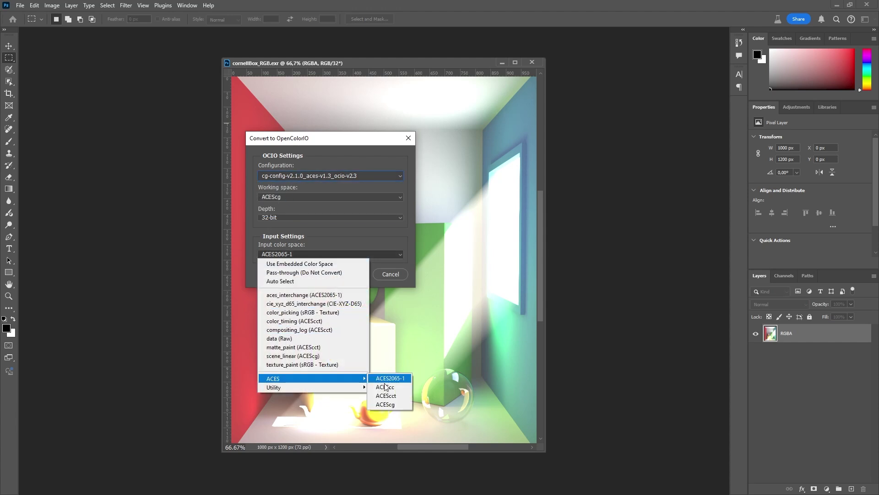
click(392, 405)
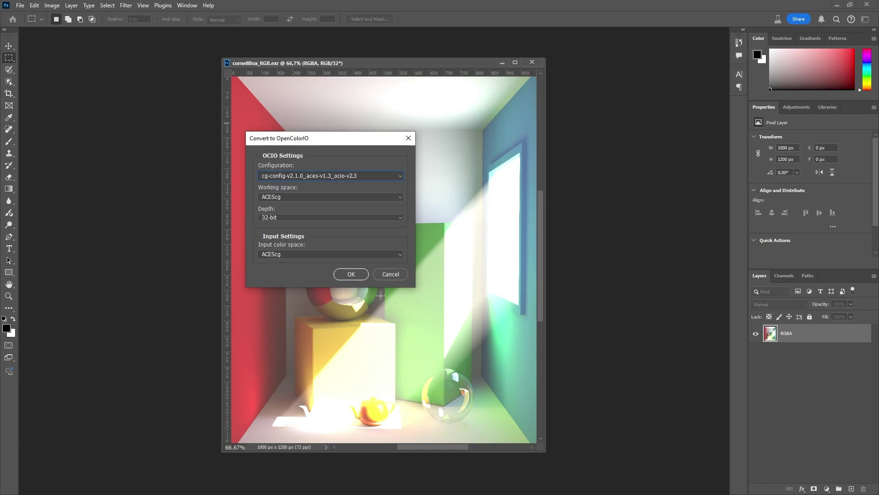
- Apply the ACEScg conversion, then add an Exposure adjustment layer with exposure -2
click(352, 274)
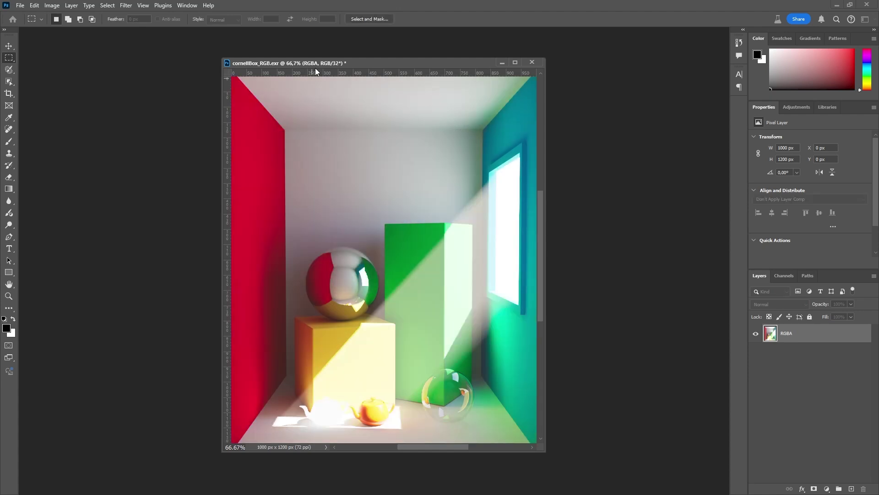
drag(320, 64, 265, 64)
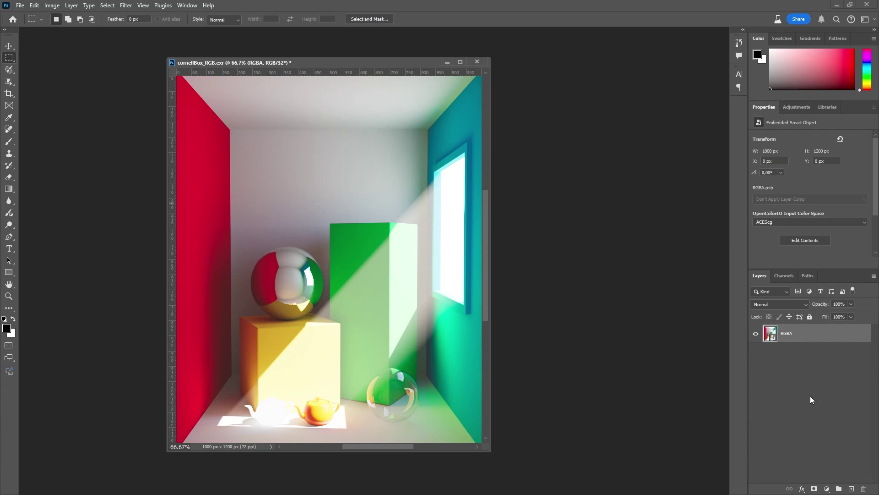
click(826, 489)
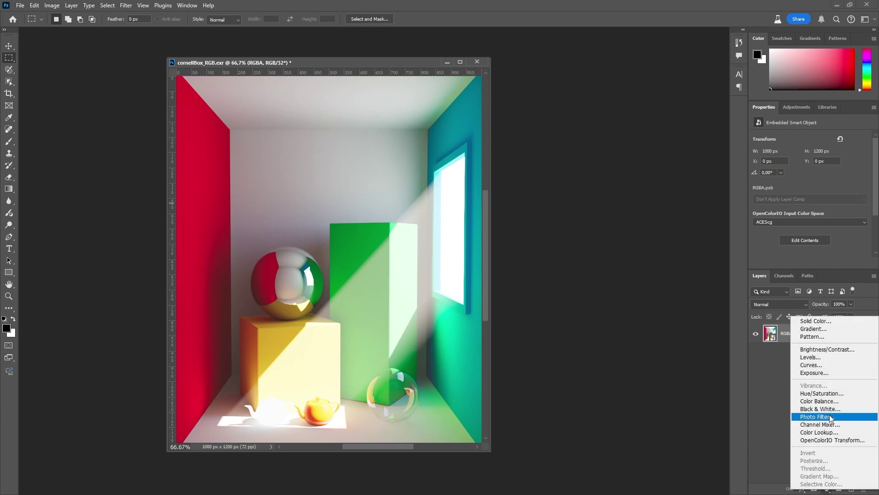
click(826, 369)
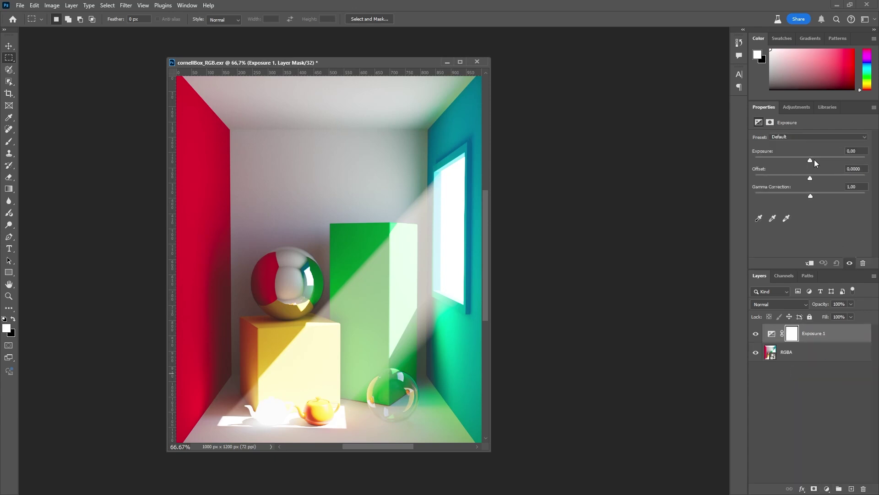
mouse_move(814, 159)
mouse_down()
mouse_move(776, 161)
mouse_move(832, 165)
mouse_move(765, 172)
mouse_move(811, 174)
mouse_up()
click(844, 152)
text(-2)
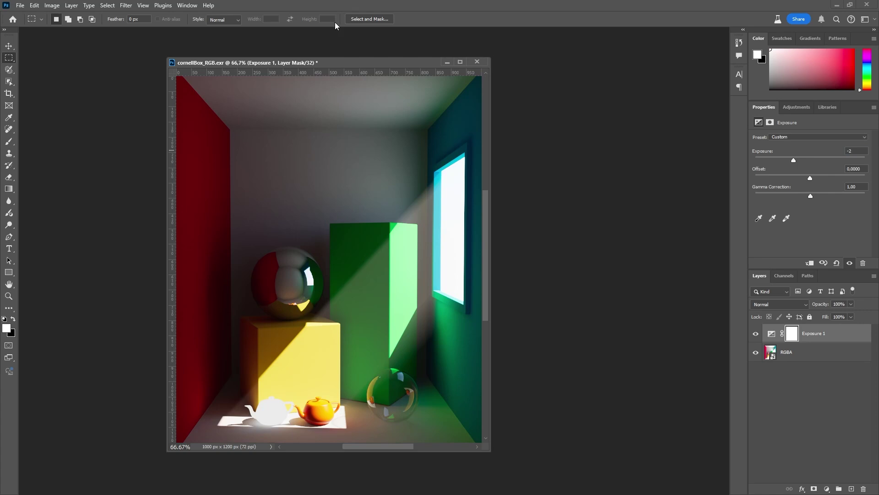
drag(331, 64, 251, 67)
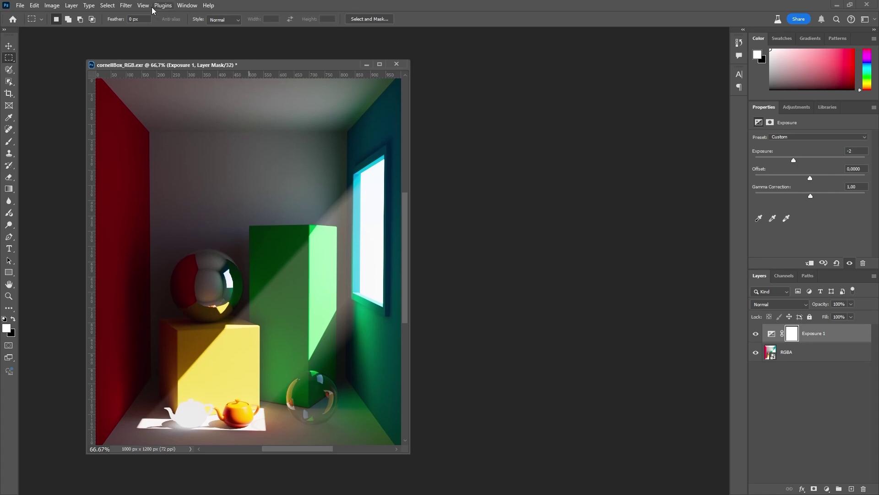
- Show the OpenColorIO panel beside the image, keeping the working space at ACEScg
click(186, 5)
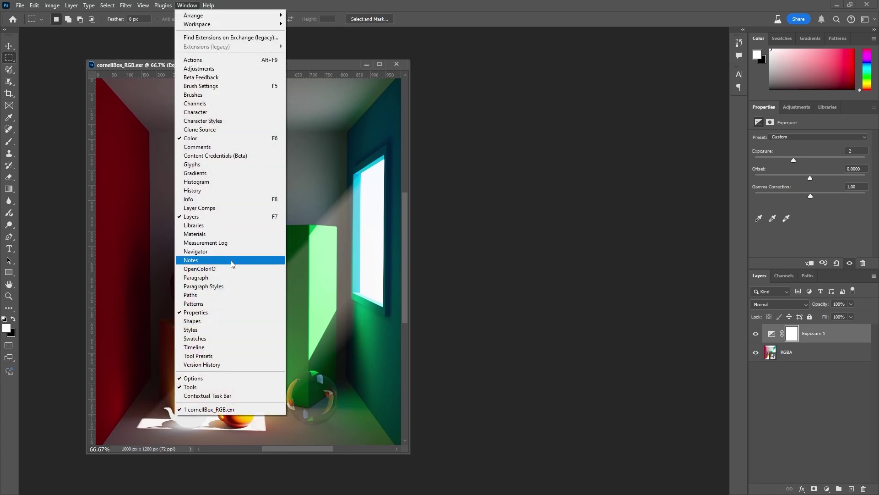
click(199, 268)
drag(414, 52, 493, 77)
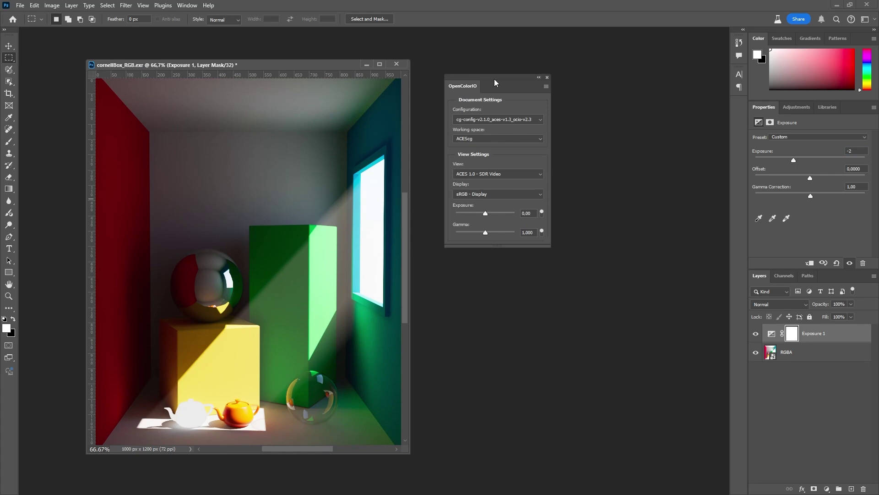
click(472, 134)
click(476, 136)
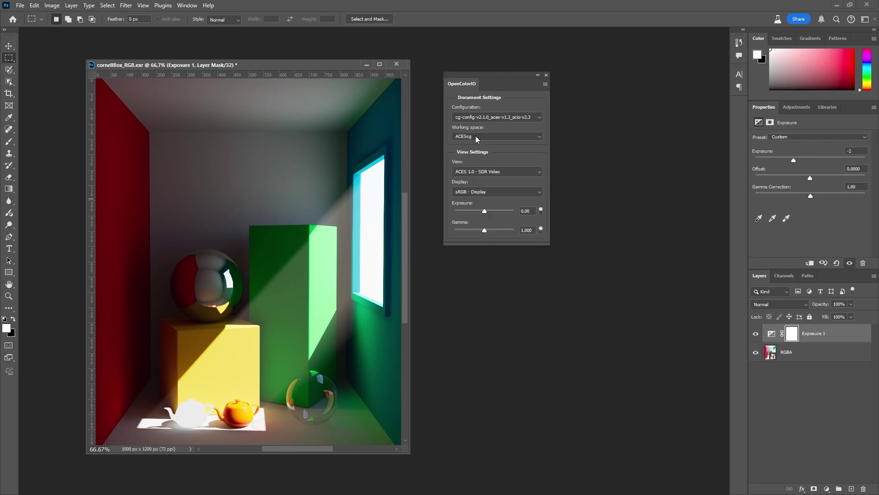
- Preview the un-tone-mapped and Raw views, then return to ACES 1.0 - SDR Video
click(479, 170)
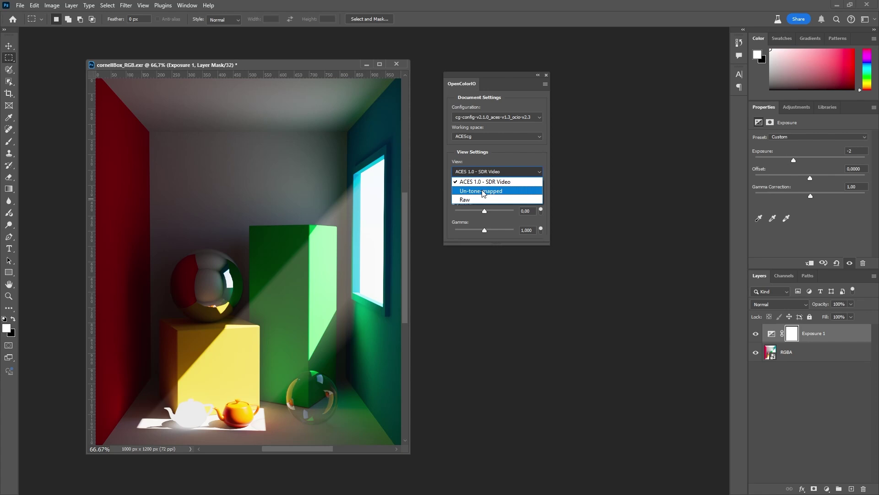
click(482, 185)
click(482, 172)
click(486, 199)
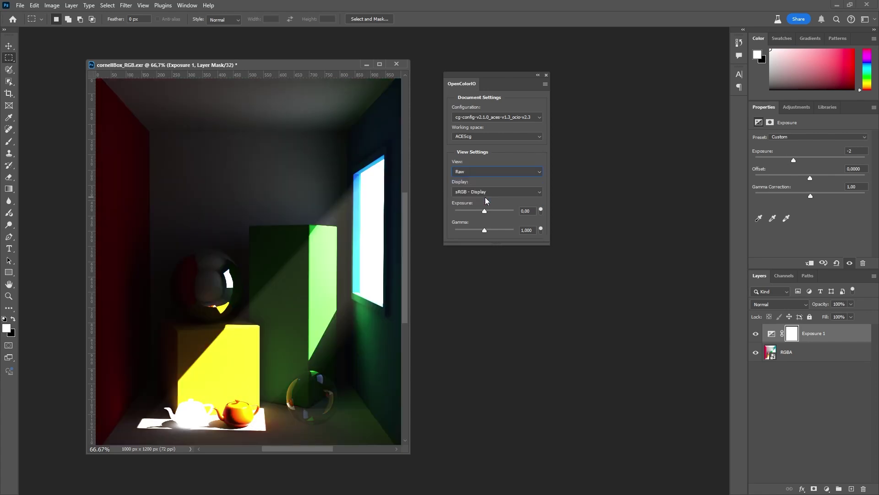
click(487, 173)
click(492, 184)
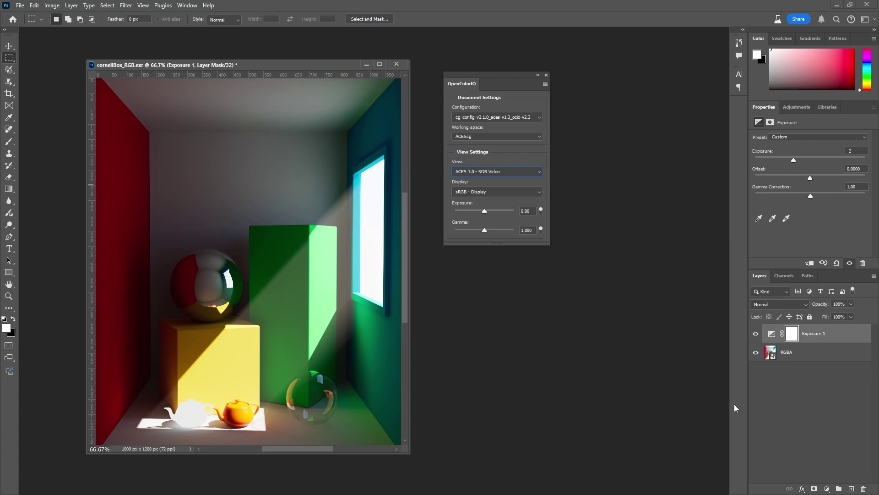
click(827, 489)
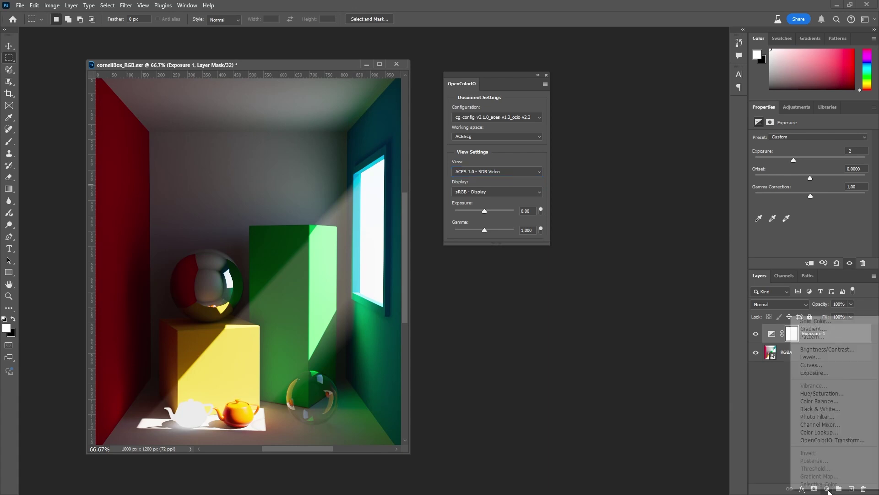
click(832, 440)
click(800, 152)
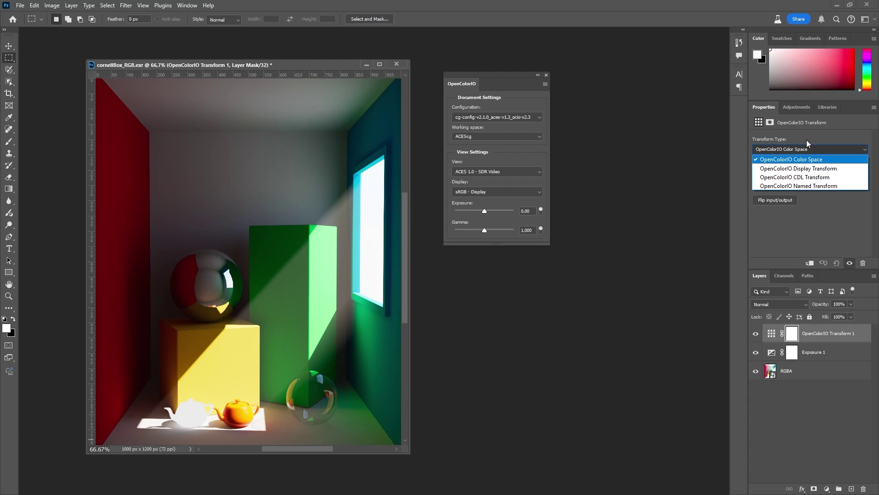
click(812, 209)
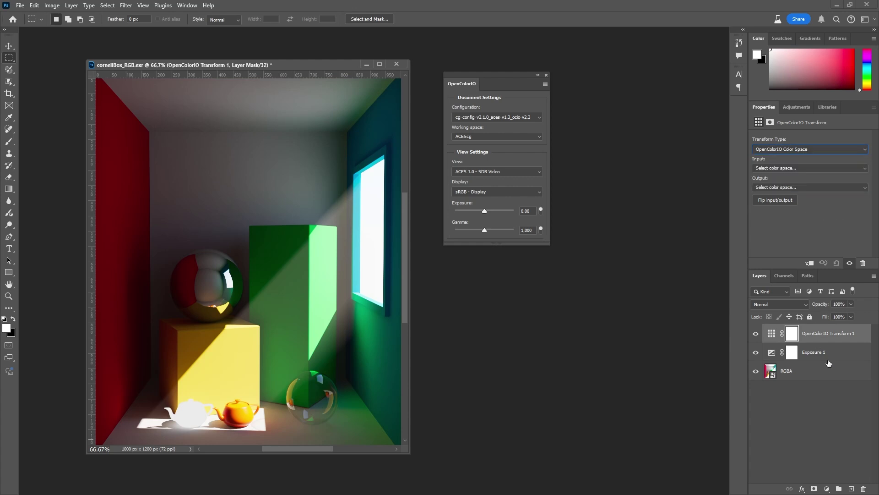
click(772, 333)
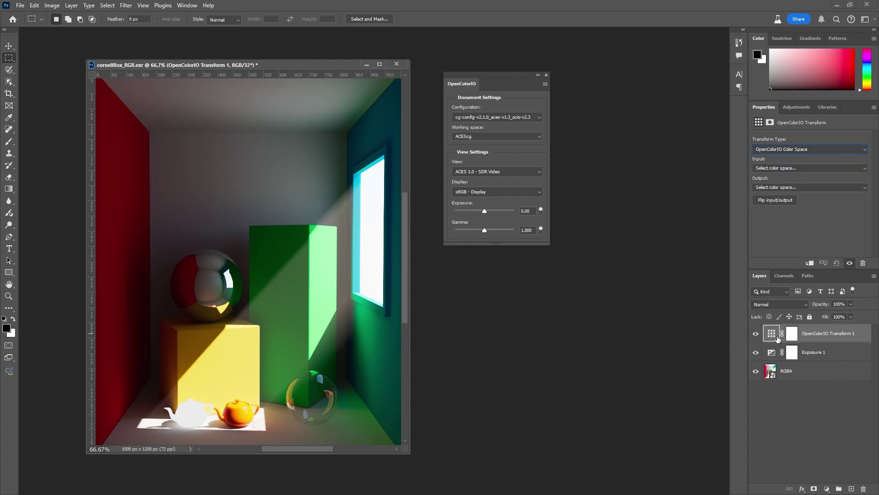
click(863, 489)
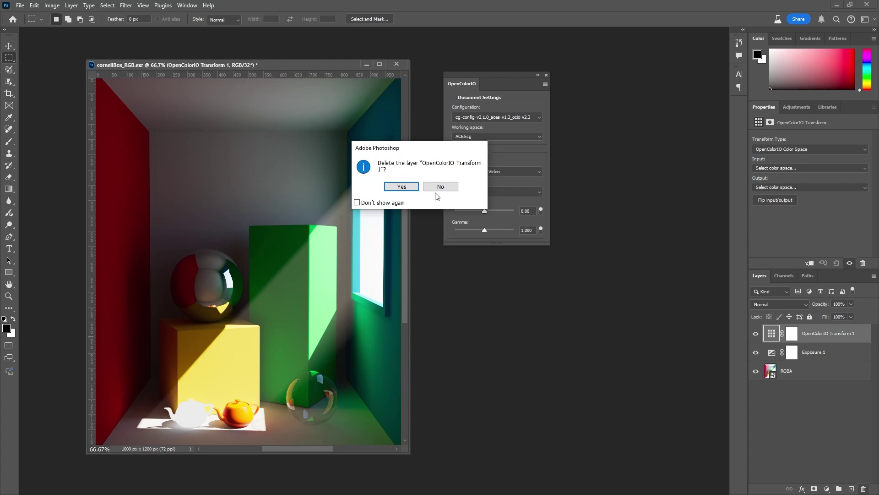
click(405, 186)
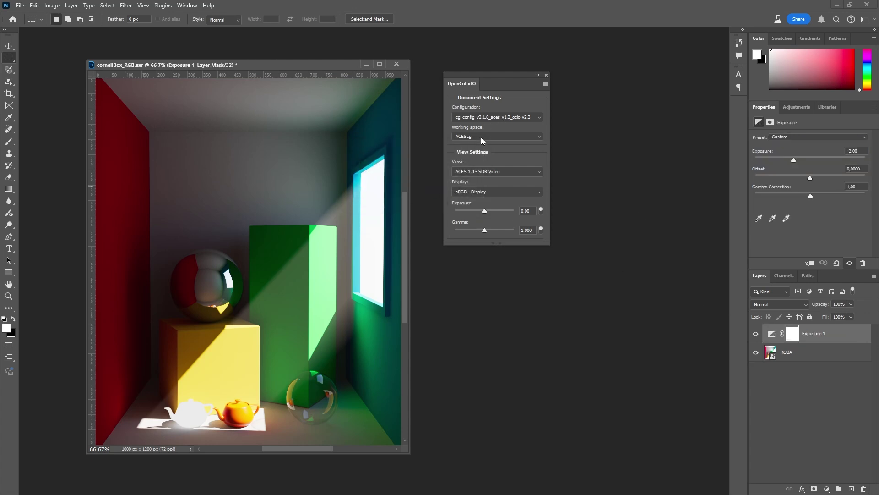
- Attempt Duplicate to Profile with sRGB IEC61966-2.1, which fails with a program error
drag(227, 65, 213, 64)
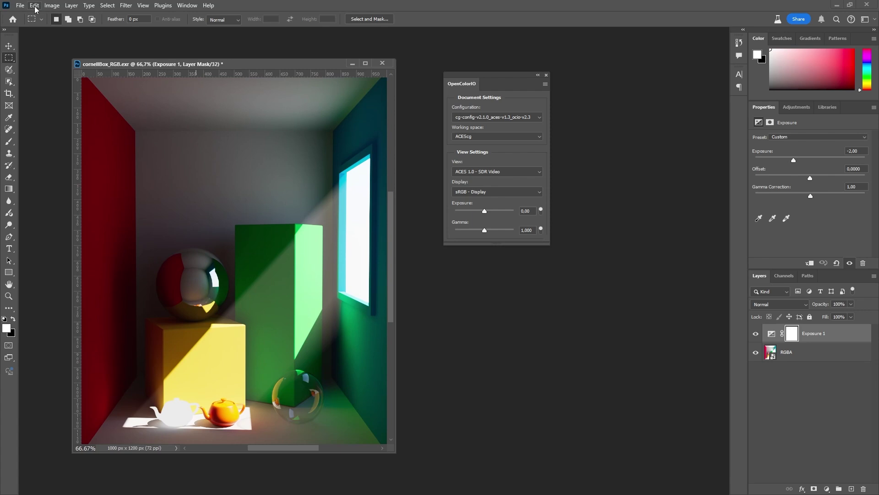
click(36, 8)
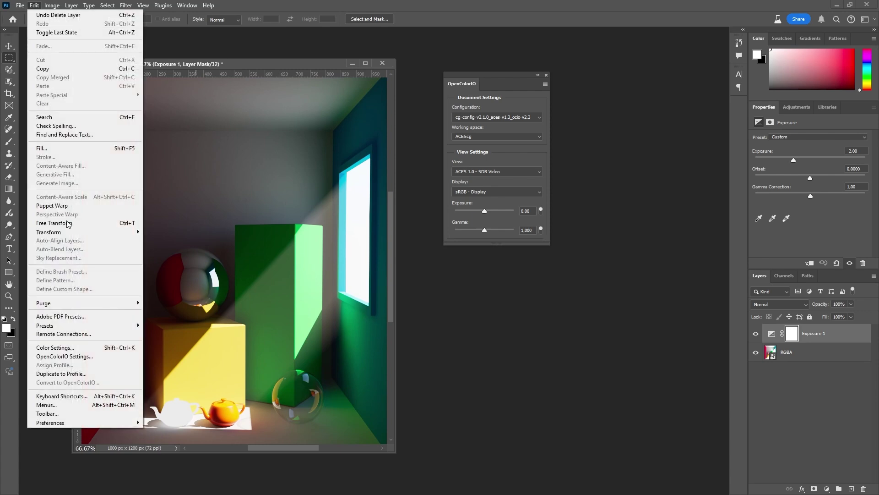
click(92, 374)
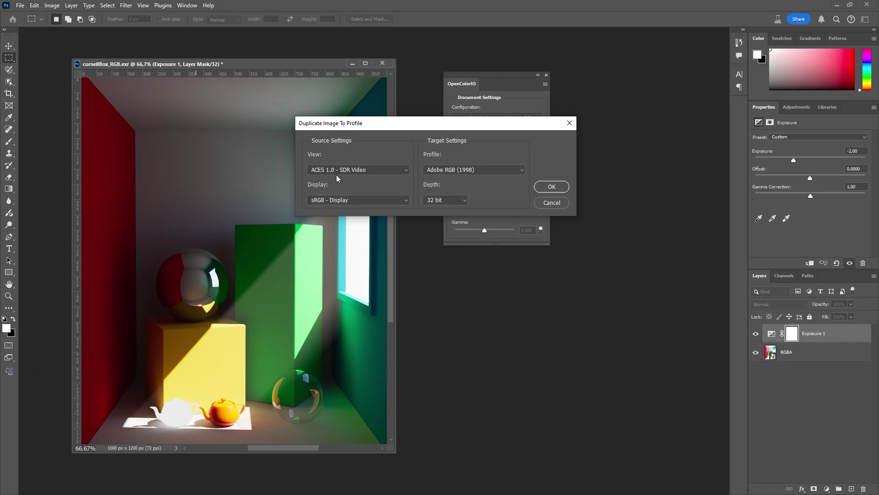
click(446, 170)
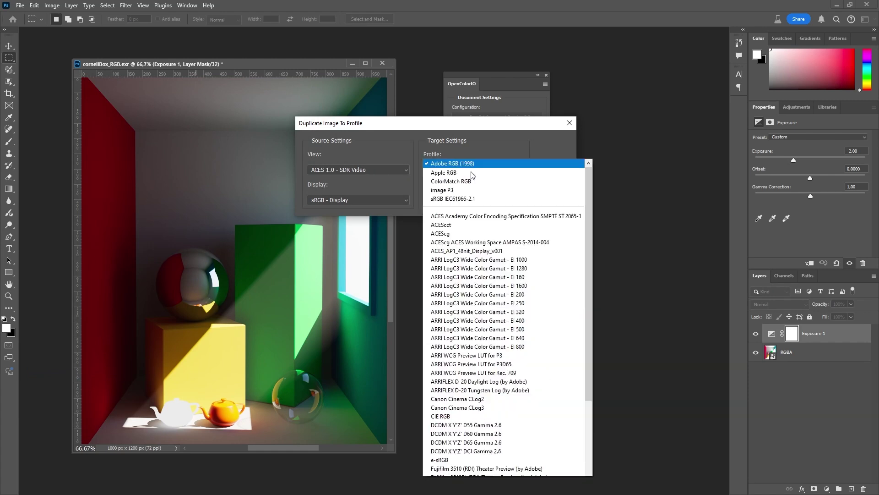
click(474, 46)
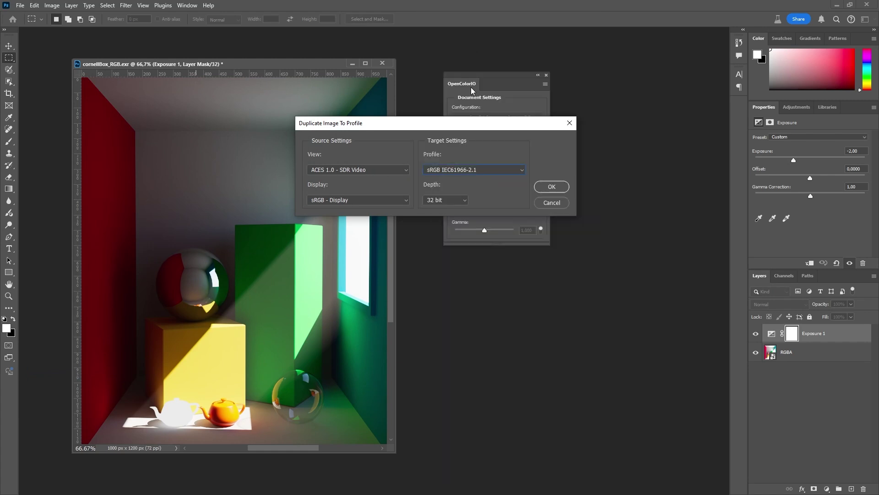
click(442, 201)
click(559, 192)
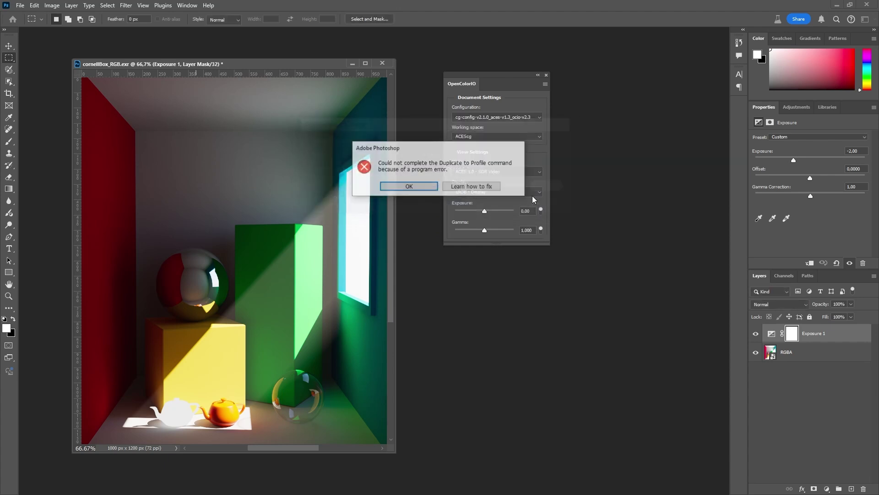
click(409, 186)
- Retry Duplicate to Profile with sRGB IEC61966-2.1 to create the Untitled-8 duplicate
click(35, 6)
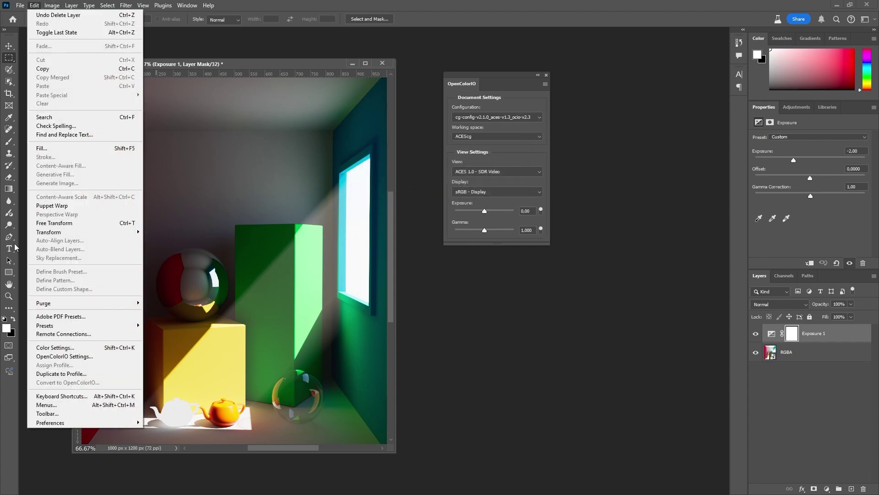
click(56, 375)
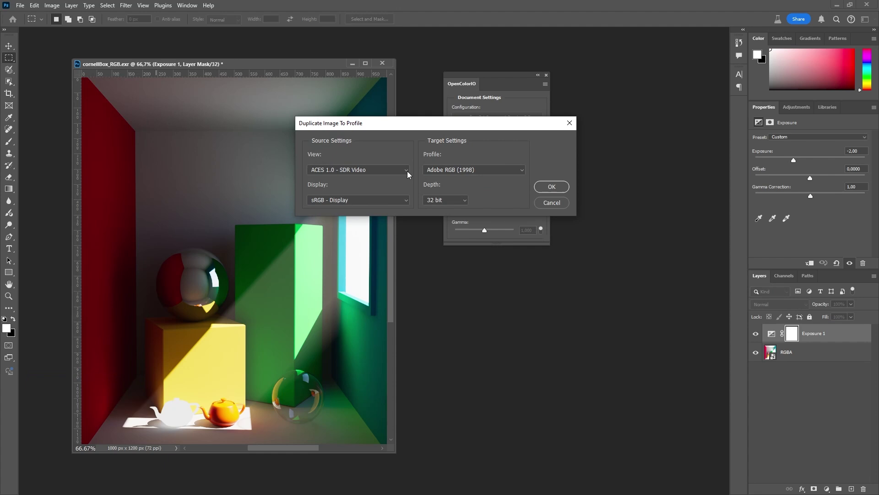
click(474, 170)
click(477, 43)
click(552, 188)
- Close the OpenColorIO panel and the original cornellBox document without saving
drag(243, 33, 492, 81)
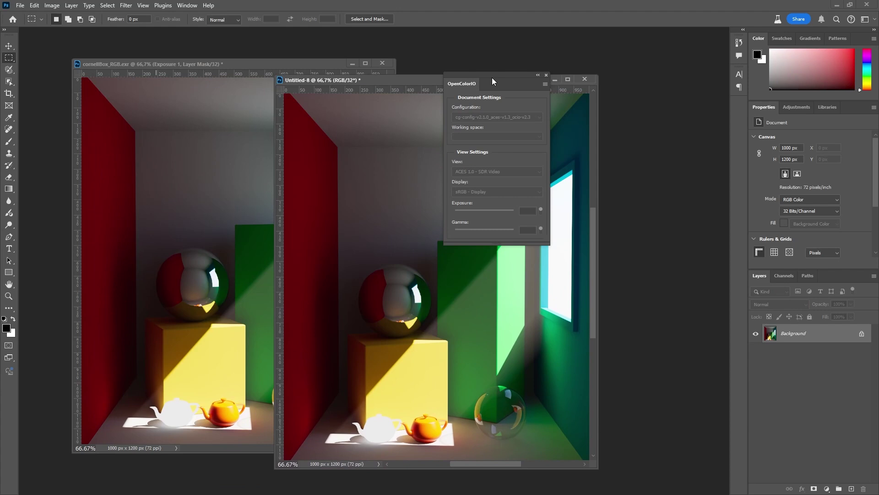
click(546, 75)
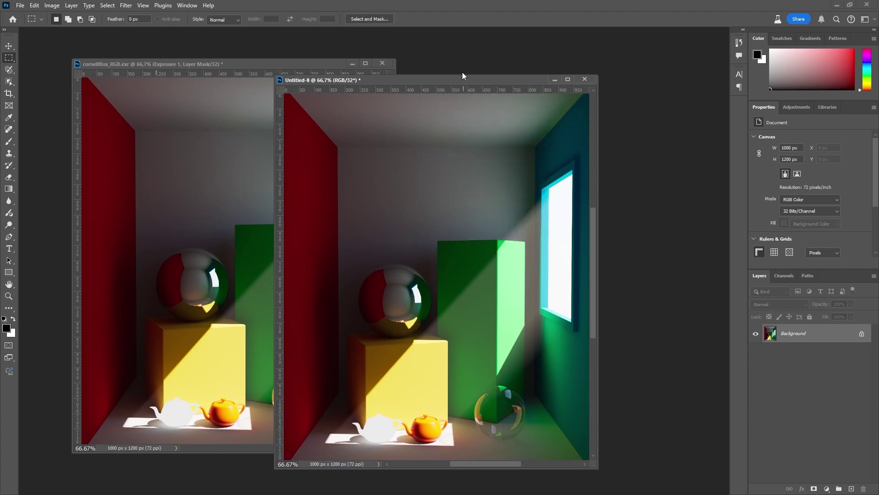
click(391, 66)
click(387, 62)
click(435, 187)
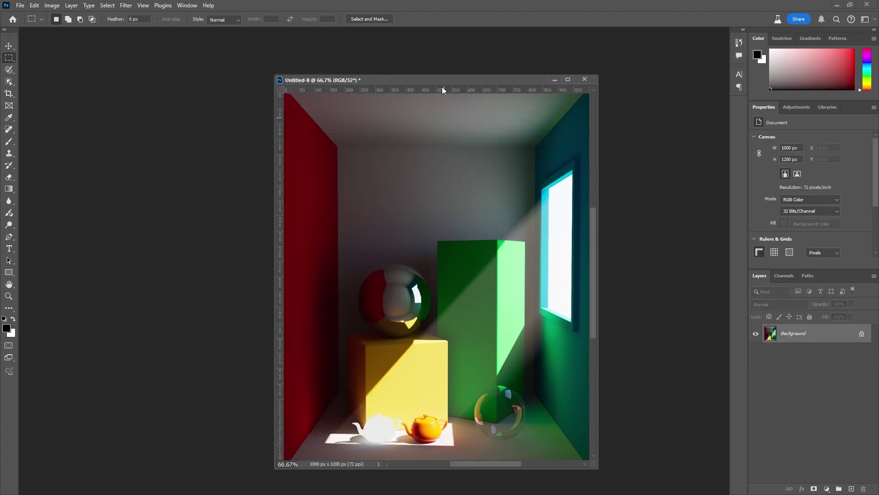
drag(442, 87, 301, 59)
- Convert Untitled-8 to 8 Bits/Channel using Exposure and Gamma HDR toning
click(52, 5)
mouse_move(61, 18)
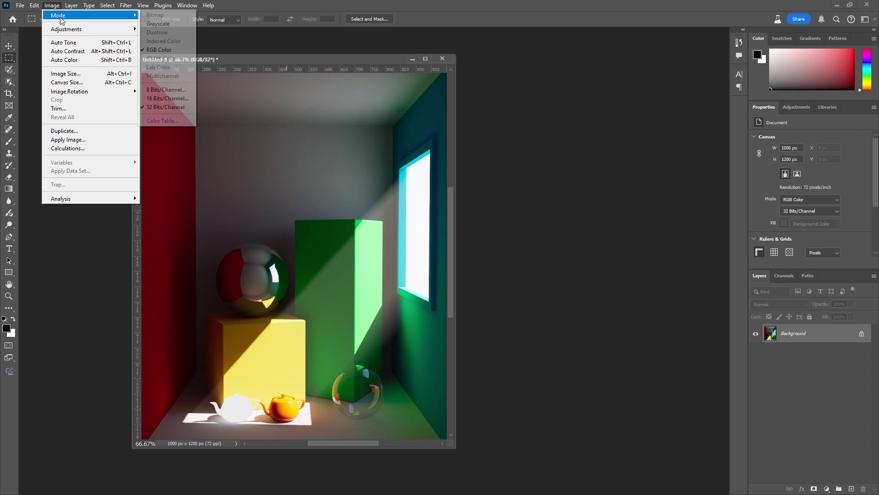
click(163, 90)
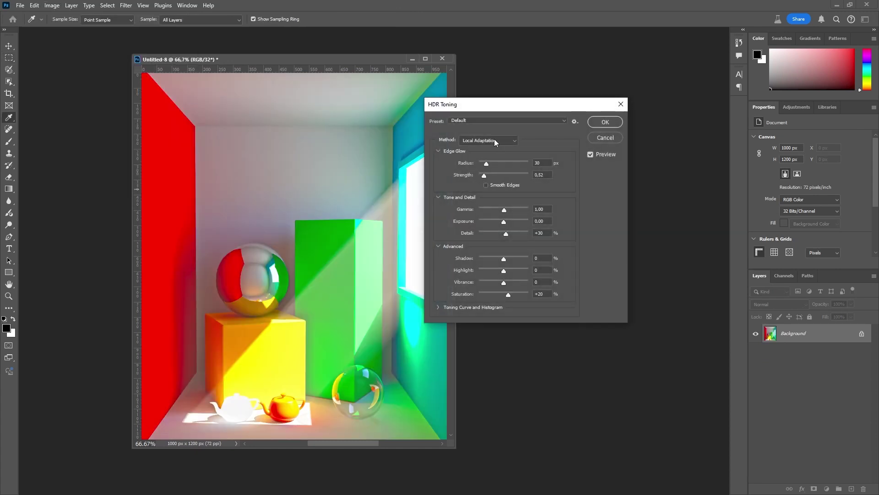
click(495, 141)
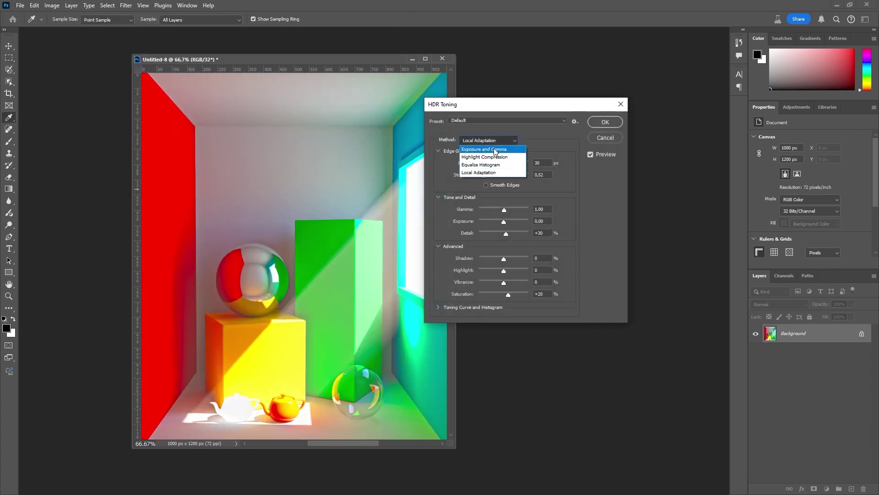
click(494, 149)
key(m)
click(606, 123)
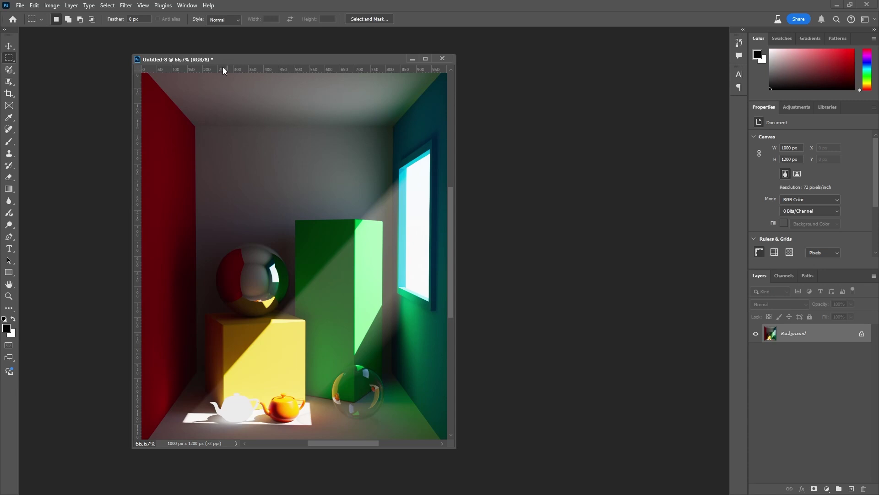
drag(221, 60, 423, 61)
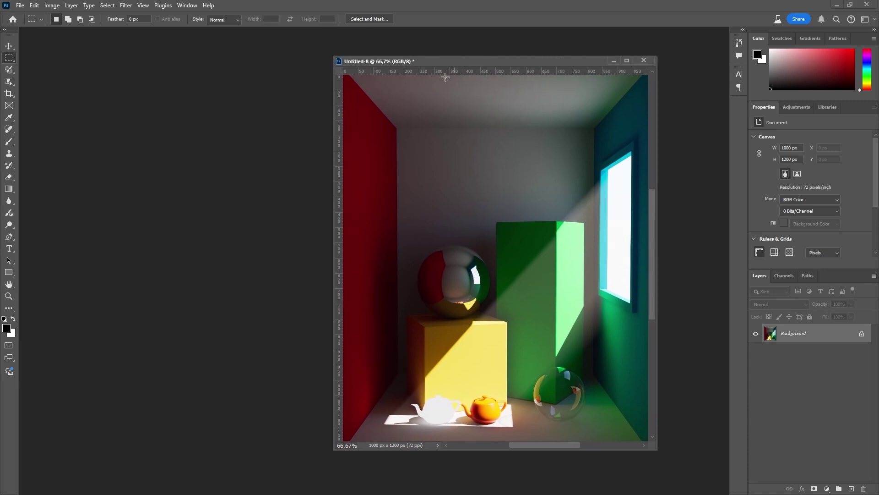